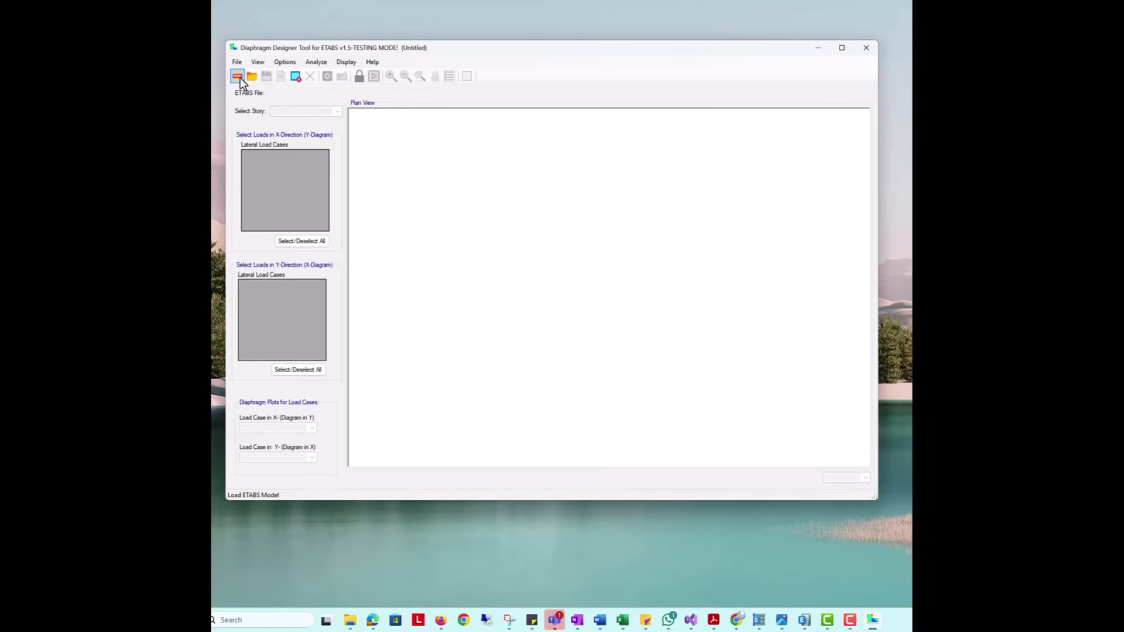
- Open the longX200 model and display its joint loads for seim(2/6)
left_click(237, 80)
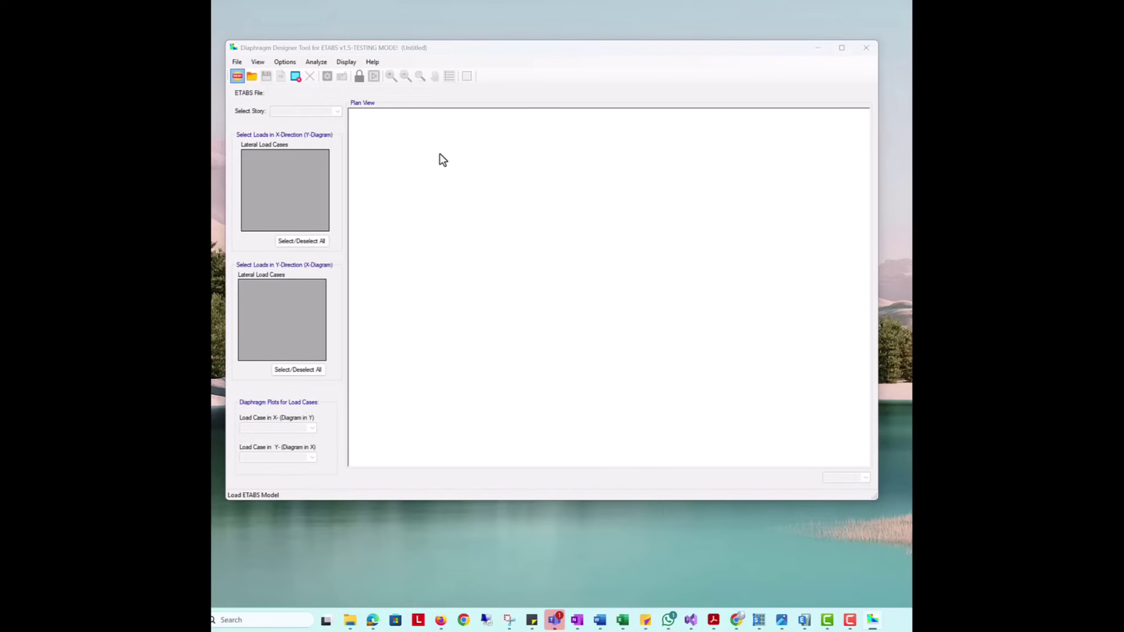
left_click(325, 141)
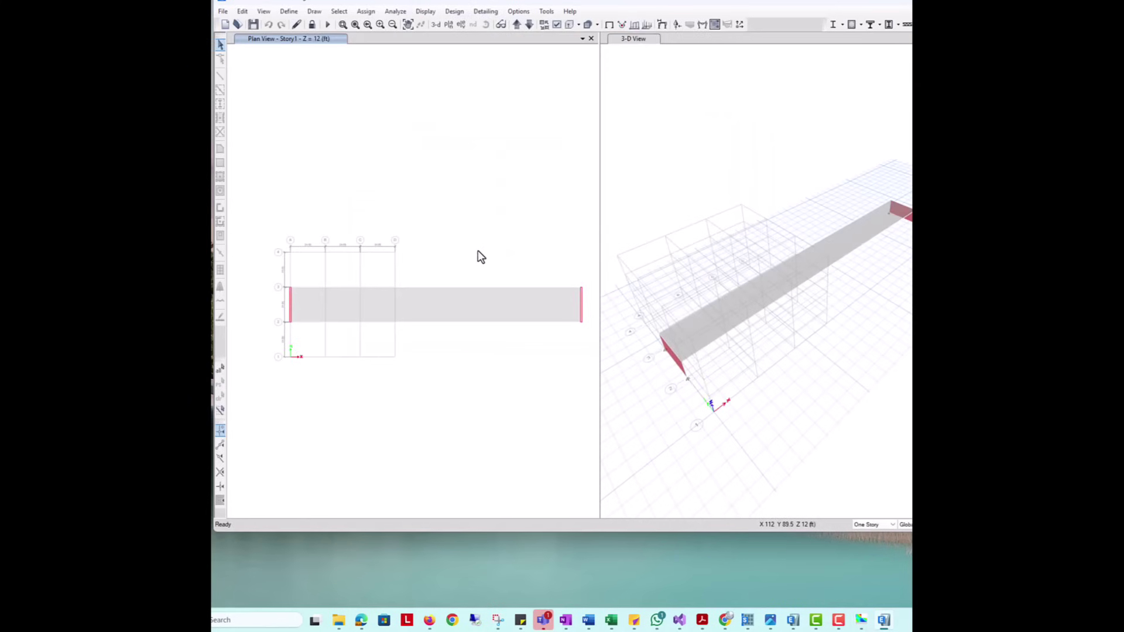
left_click(424, 11)
mouse_move(561, 38)
left_click(603, 40)
left_click(525, 232)
left_click(528, 268)
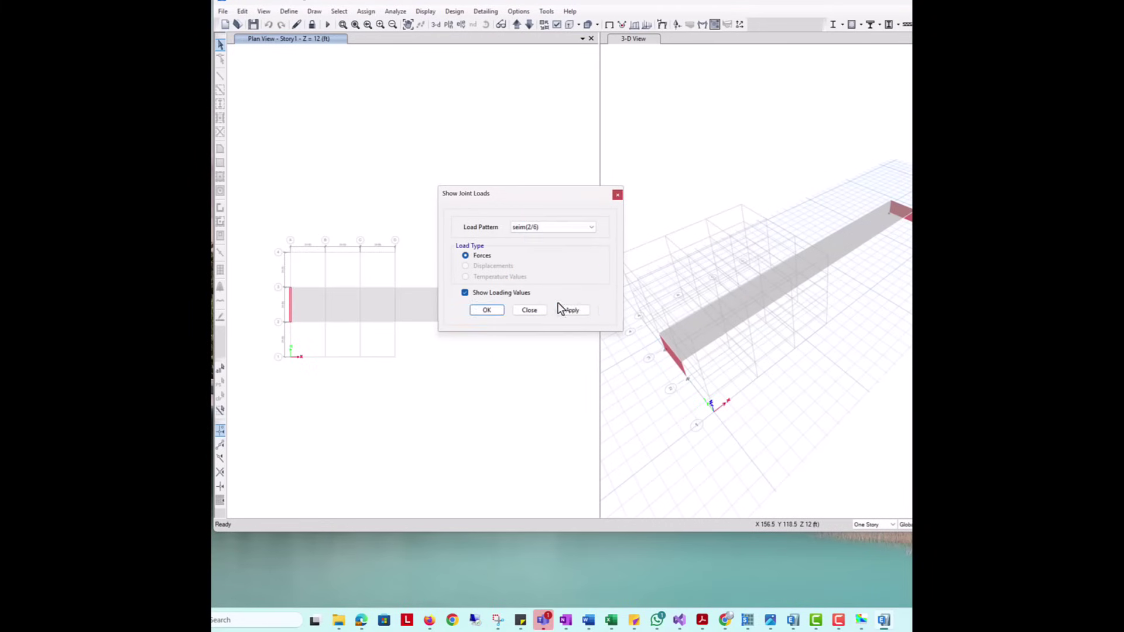
left_click(571, 310)
left_click(528, 310)
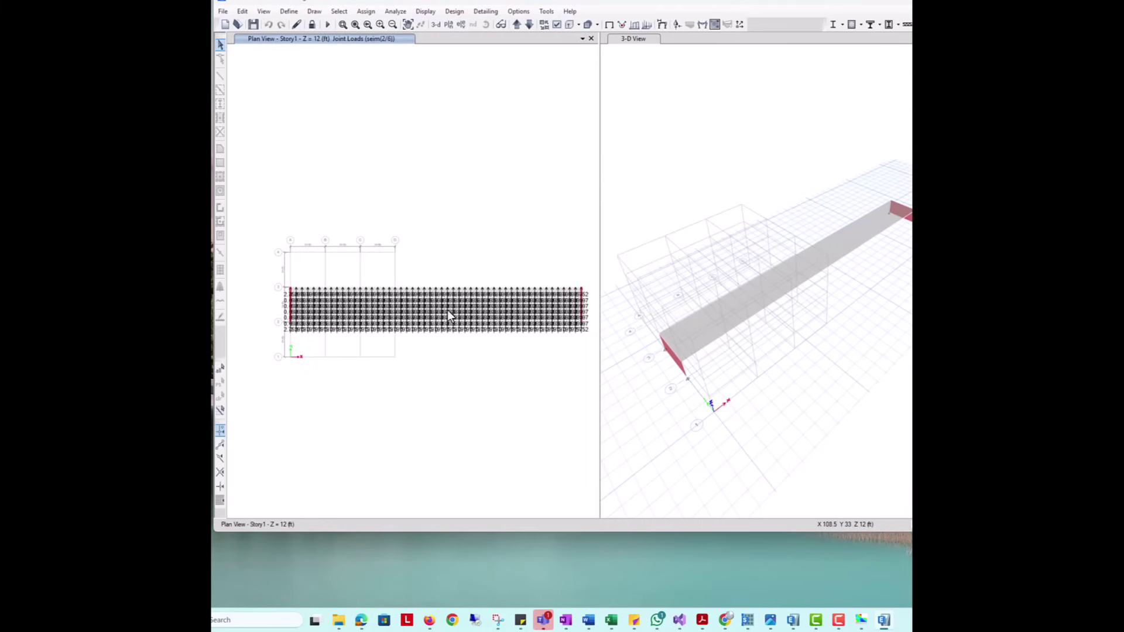
- Switch the joint load display to the seim(4/6) load pattern
left_click(425, 12)
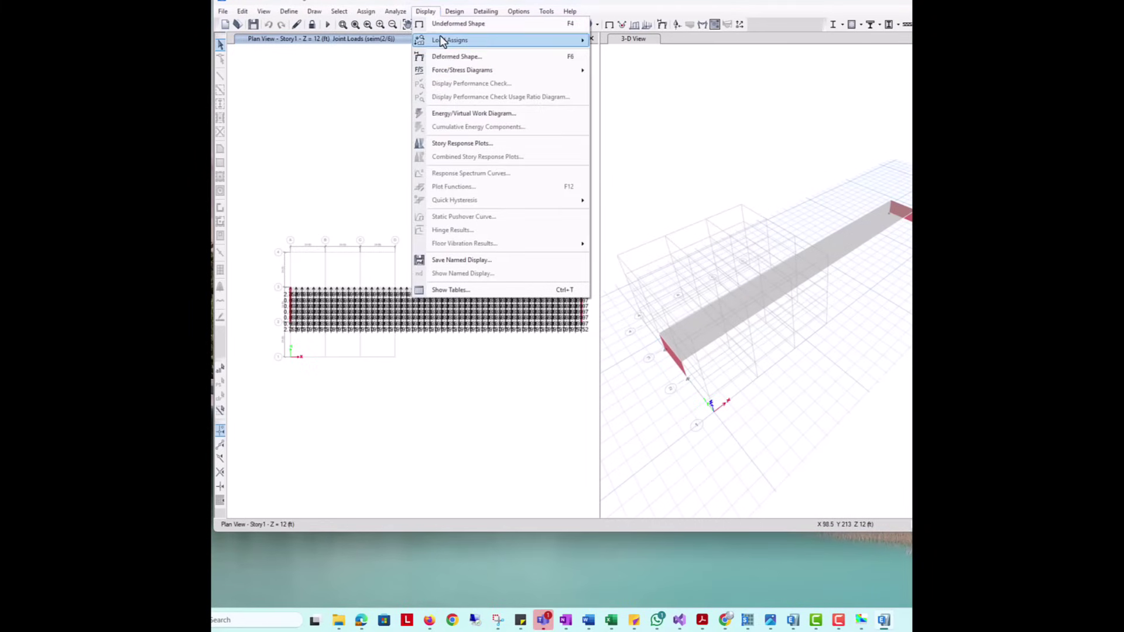
mouse_move(440, 38)
left_click(608, 40)
left_click(550, 226)
left_click(536, 284)
left_click(566, 312)
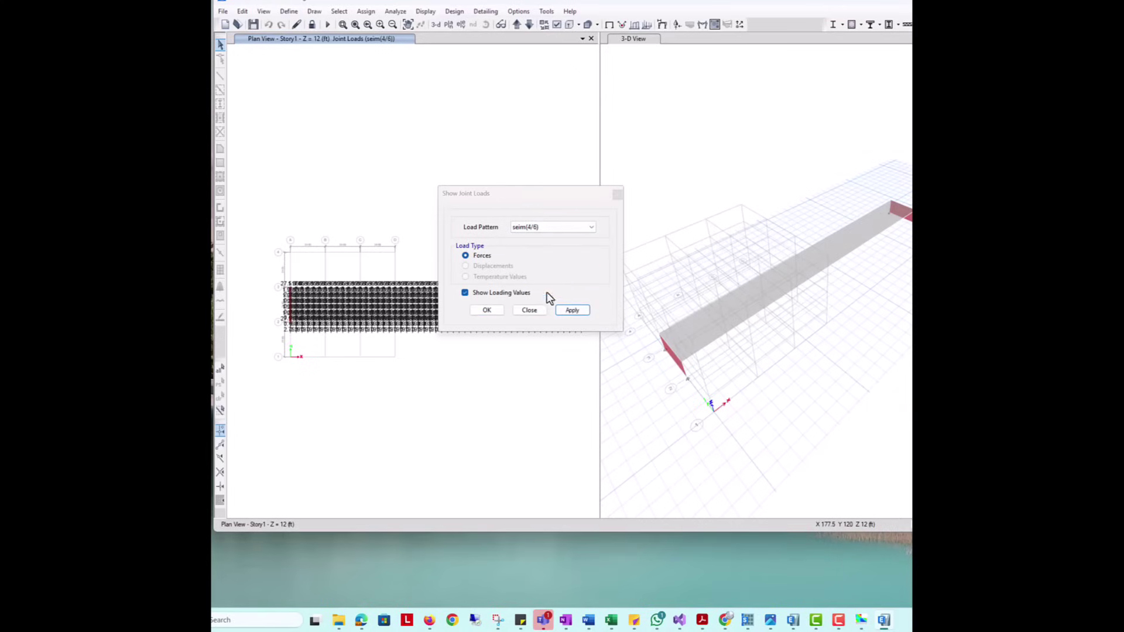
left_click(487, 310)
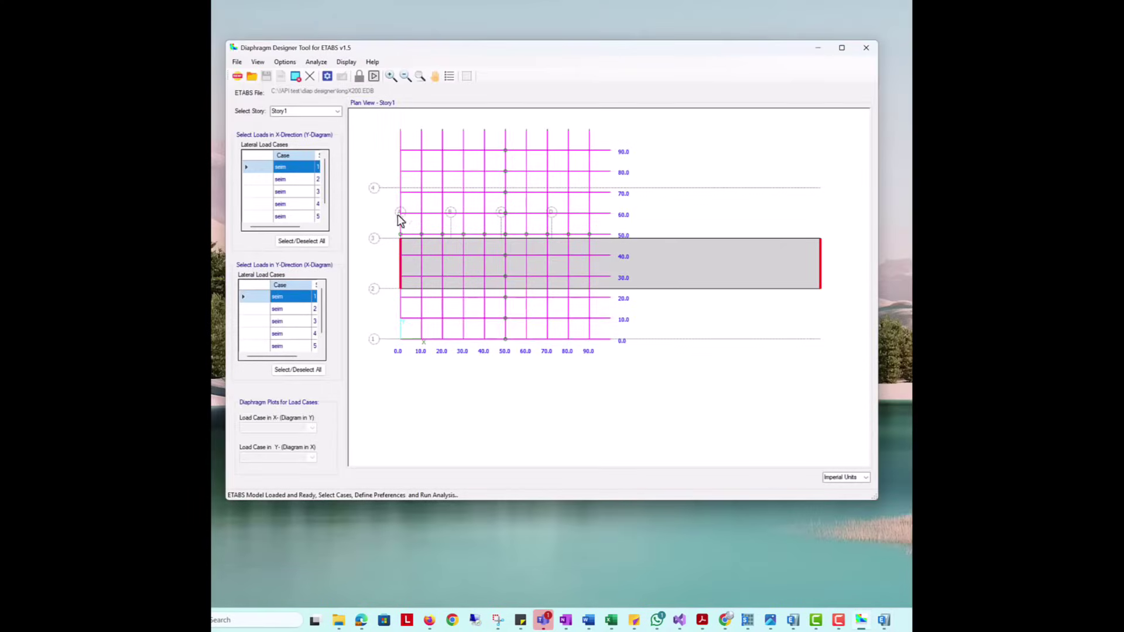
- Open the Diagrams Preferences dialog for defining section cuts
left_click(331, 79)
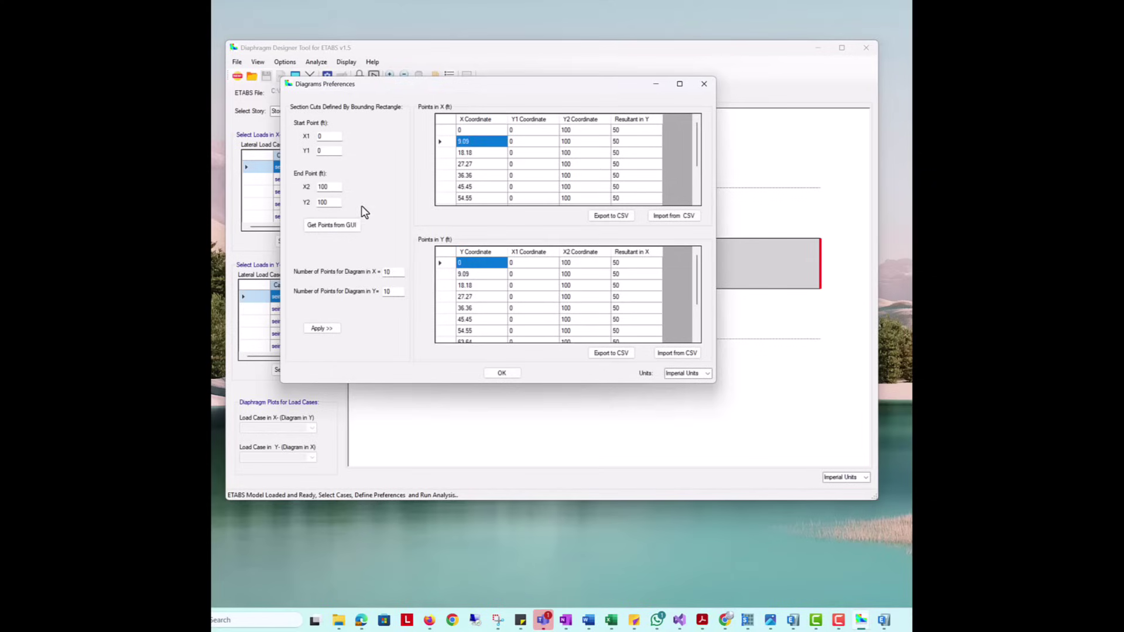
- In ETABS, clear the joint loads and pick the joints at grid A3 and the slab's right end as bounds
left_click(332, 226)
left_click(884, 620)
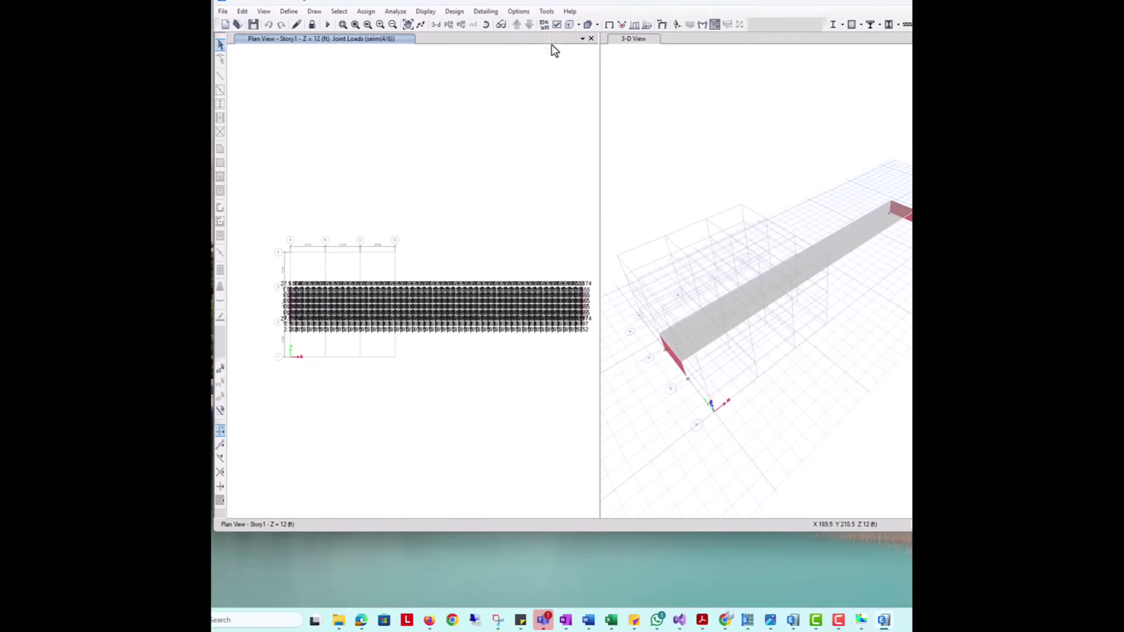
left_click(606, 25)
left_click(292, 287)
left_click(581, 322)
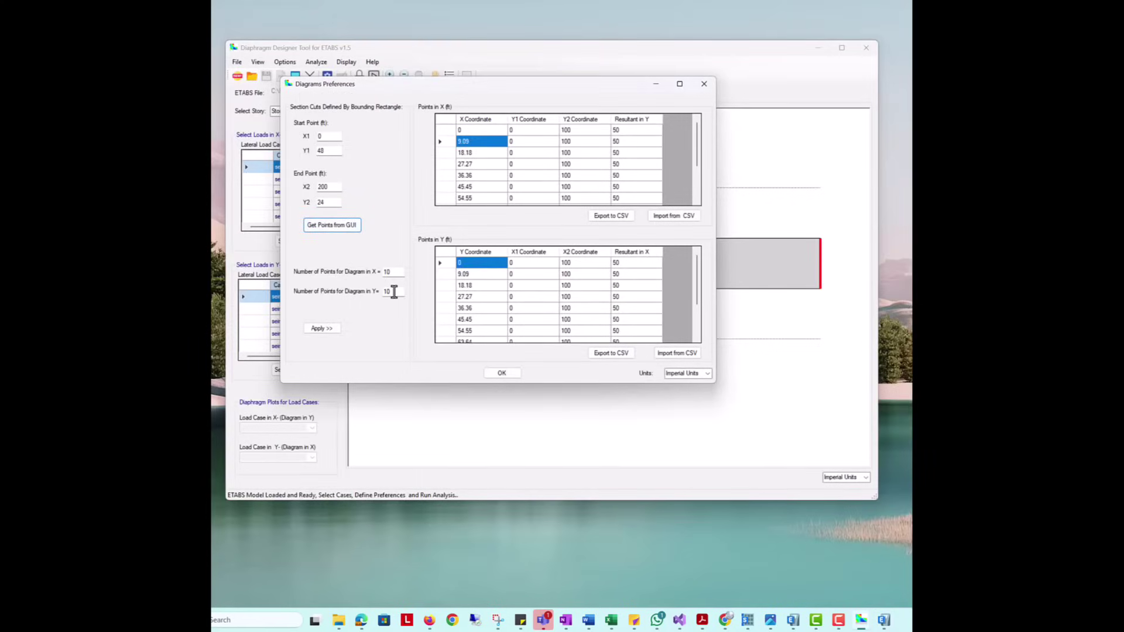
- Use 30 X and 4 Y section-cut points, set row 3 Y1 to 12, and accept
mouse_move(394, 291)
left_mouse_down()
mouse_move(380, 293)
mouse_move(383, 272)
left_mouse_up()
type("4")
type("8")
type("0")
left_click(321, 329)
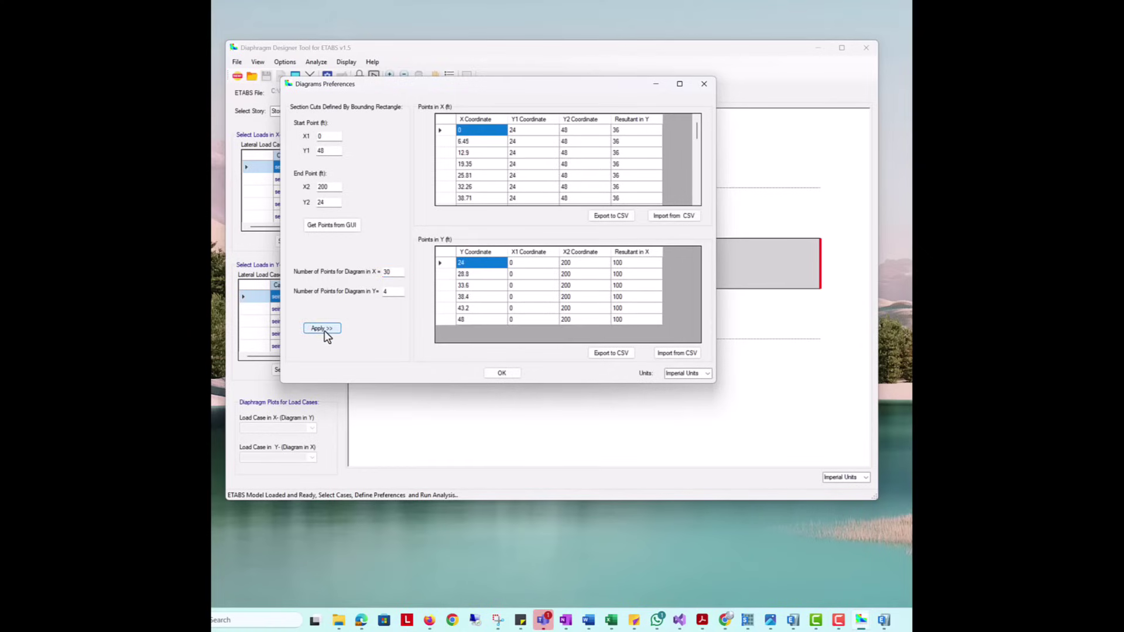
left_click(518, 153)
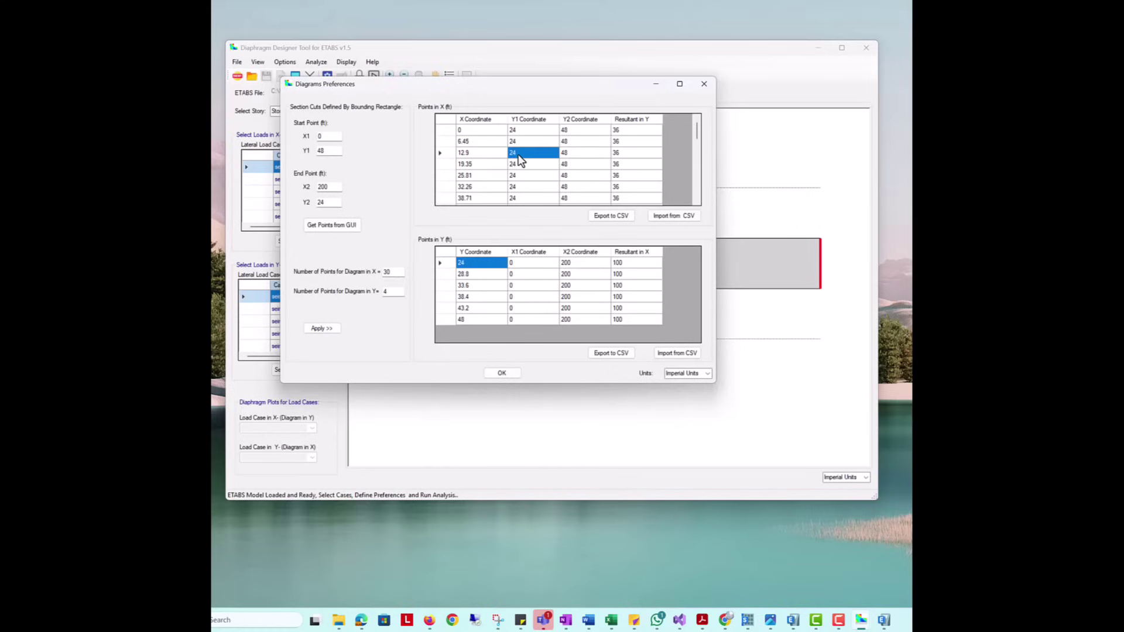
type("12")
left_click(523, 152)
left_click(502, 373)
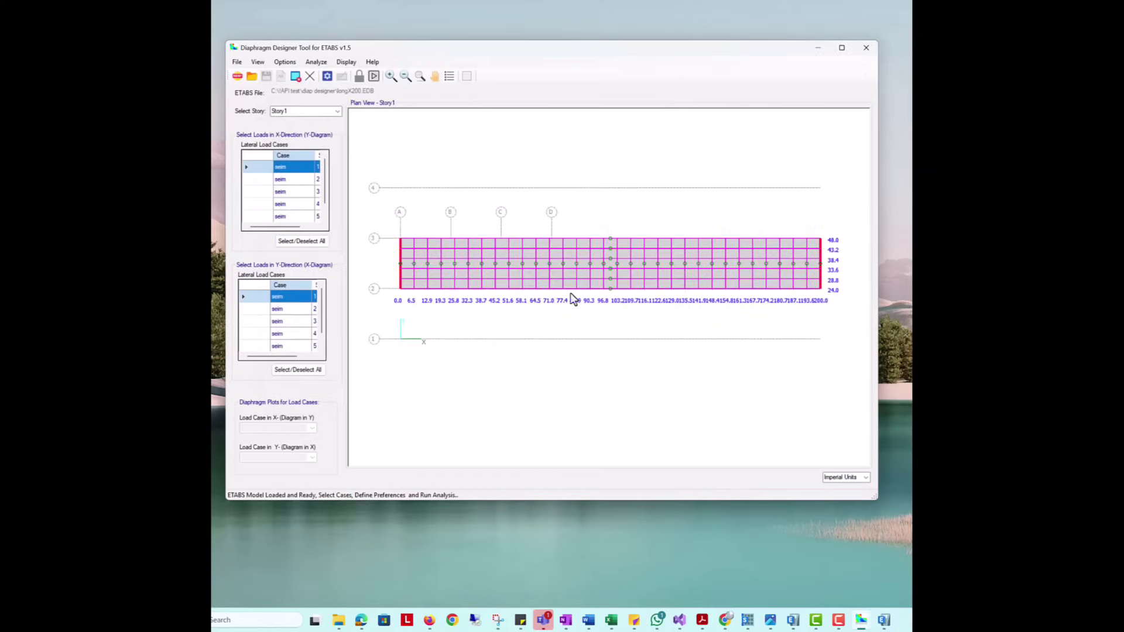
middle_click_drag(612, 284, 605, 266)
left_click(287, 61)
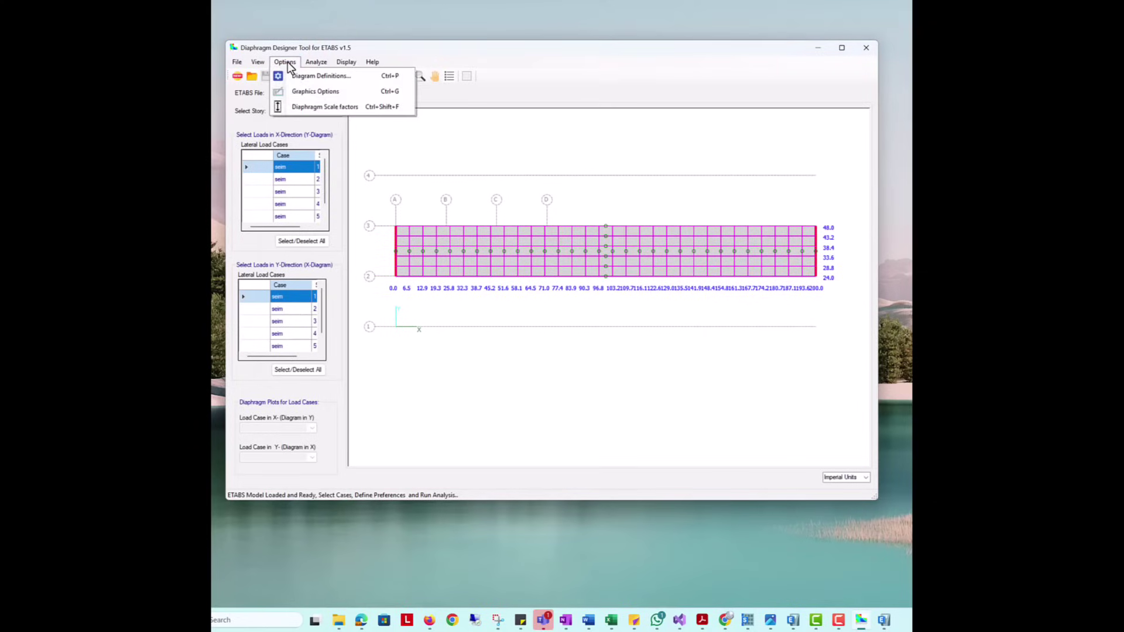
left_click(307, 106)
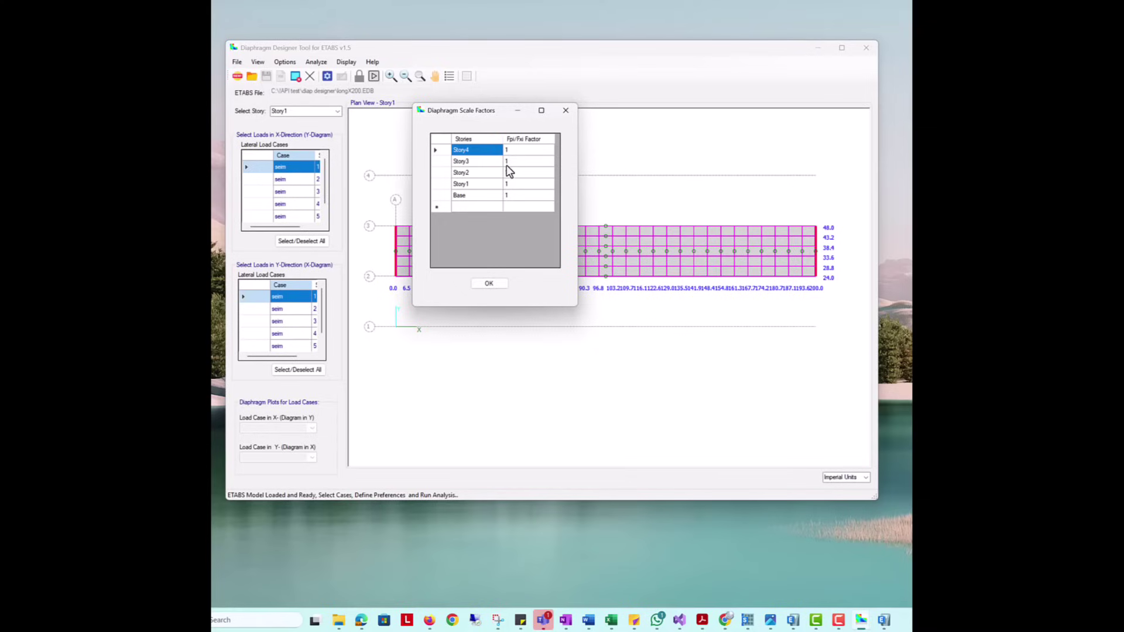
left_click(561, 112)
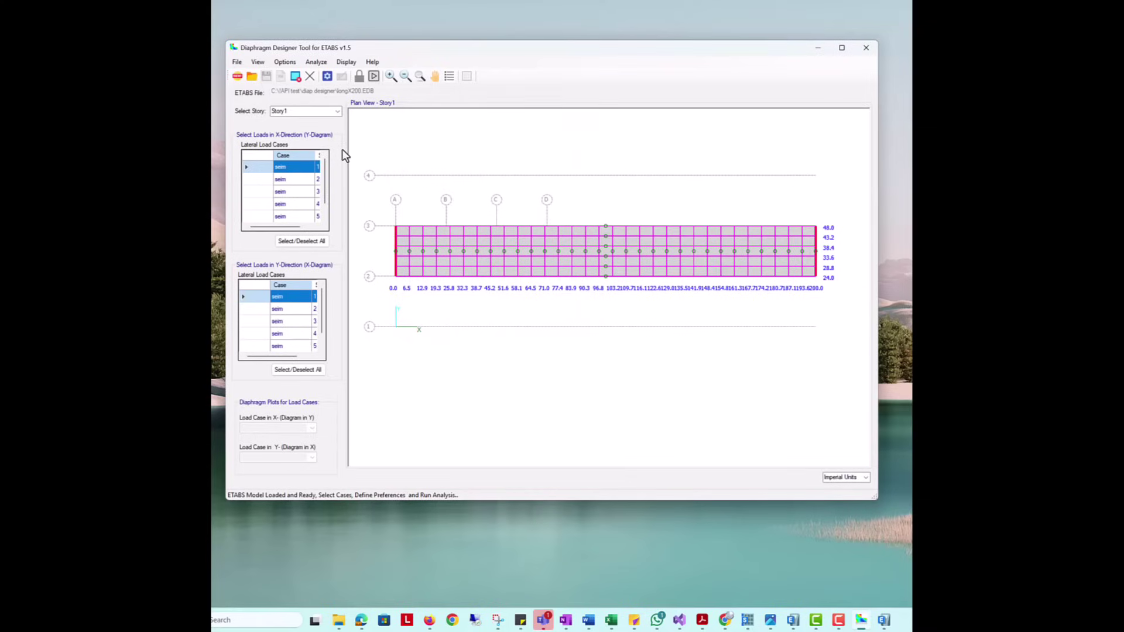
- Select seismic cases 1, 3, 5 for X and 2, 4, 6 for Y, then run the analysis
left_click(280, 192, "ctrl")
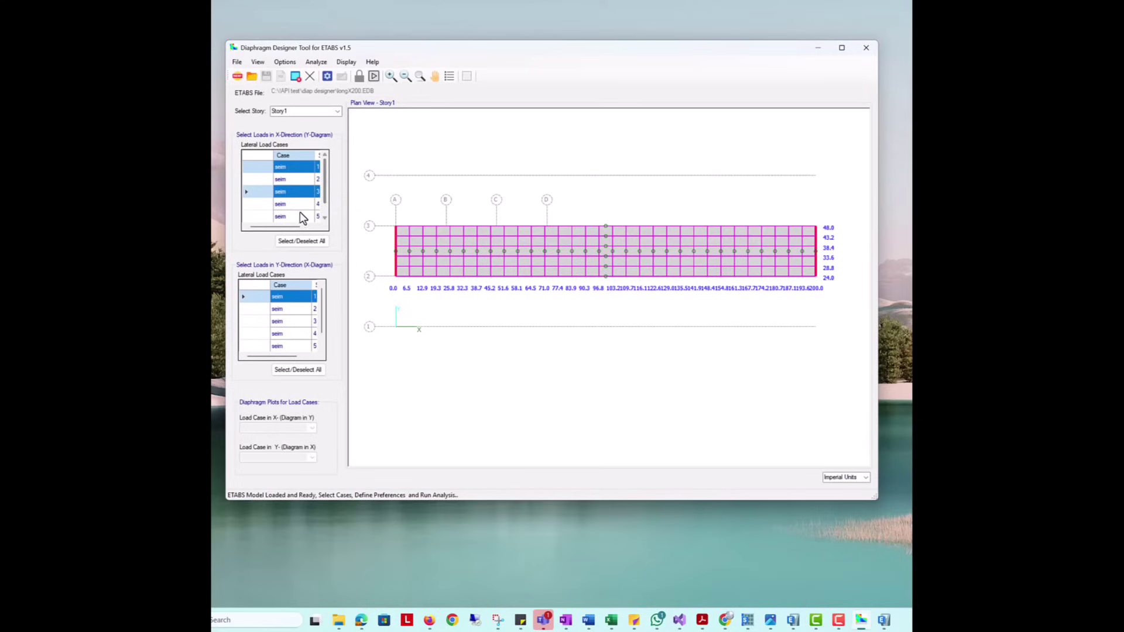
left_click(291, 215, "ctrl")
left_click(293, 309)
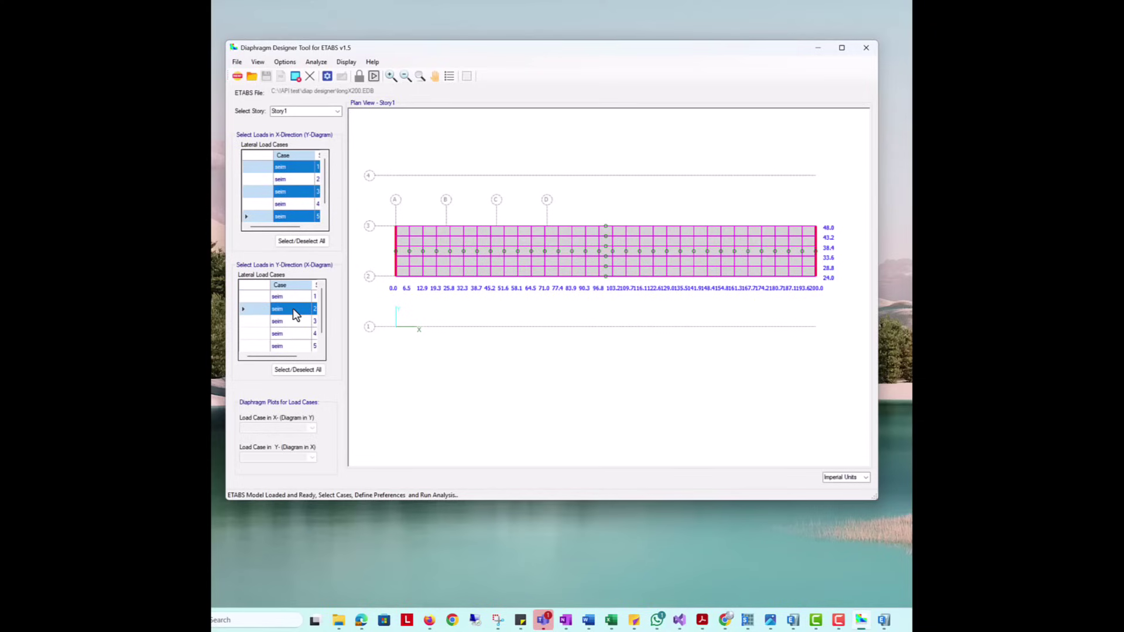
left_click(292, 334, "ctrl")
scroll(321, 316, "down", 2)
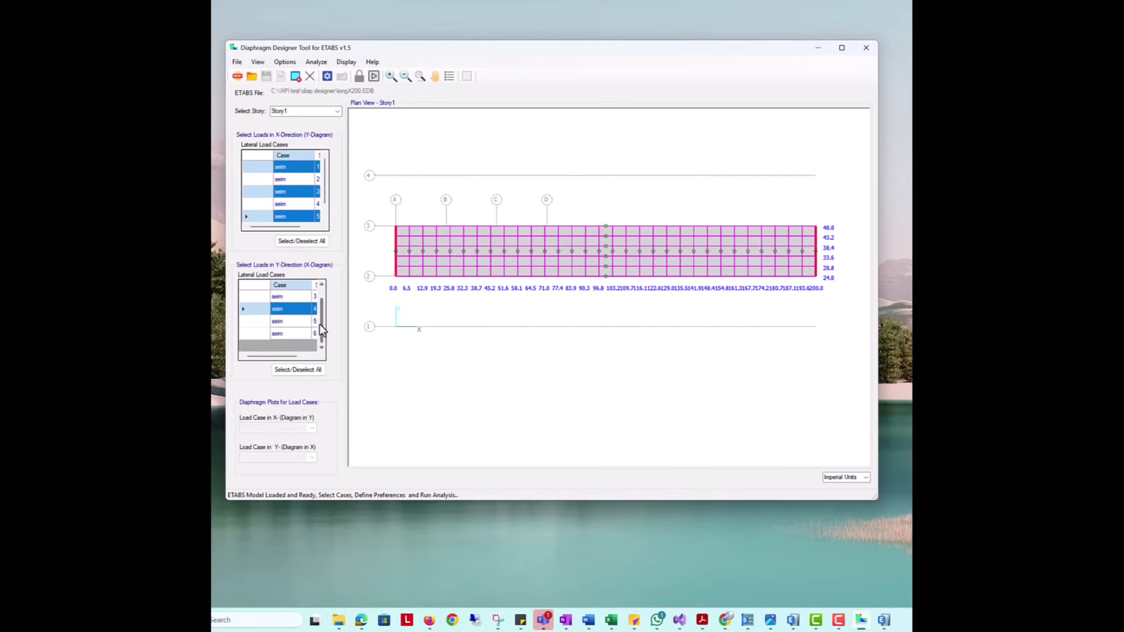
left_click(297, 332, "ctrl")
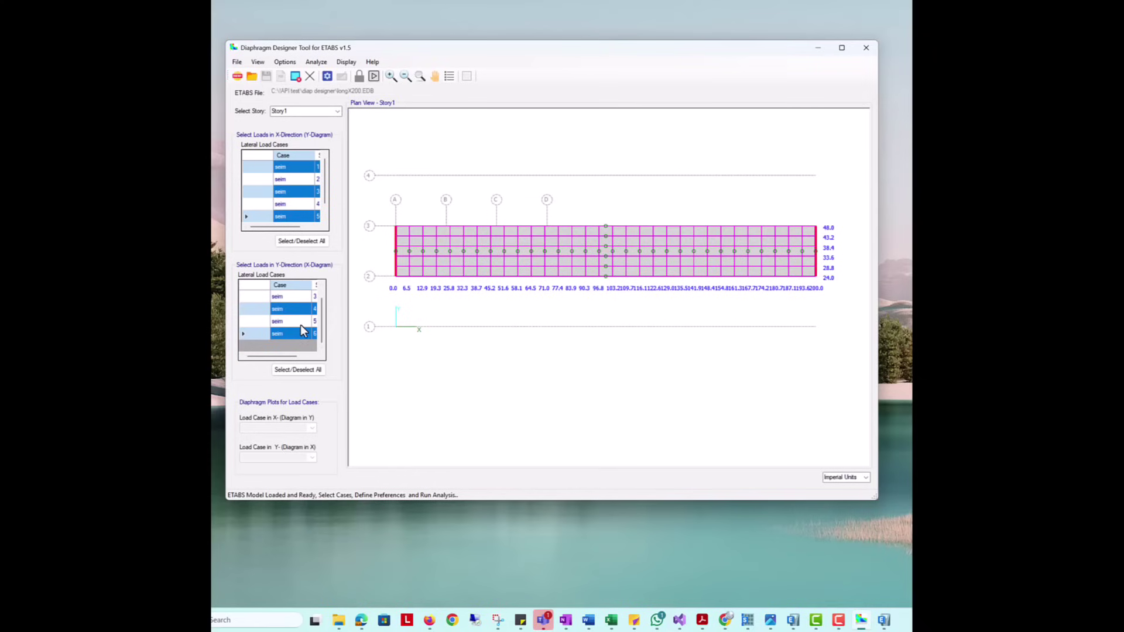
left_click(373, 77)
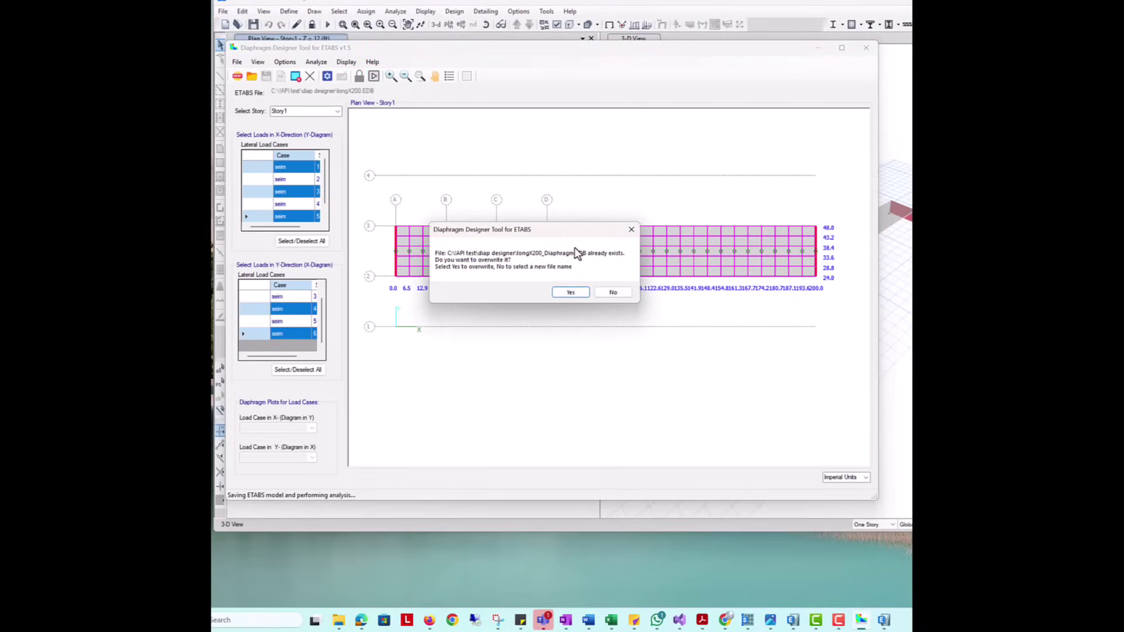
- Confirm overwriting the existing diaphragm model so the analysis completes
left_click(563, 291)
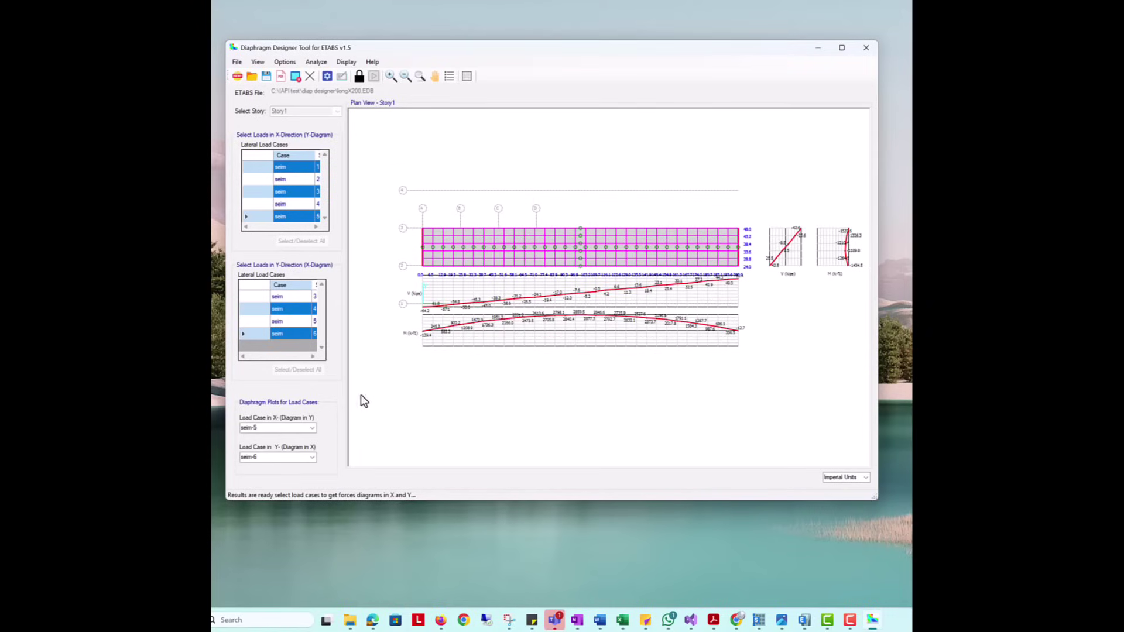
- Change the Y-direction load case to seim-2, then to seim-4, to plot its diagrams along X
left_click(312, 457)
left_click(279, 479)
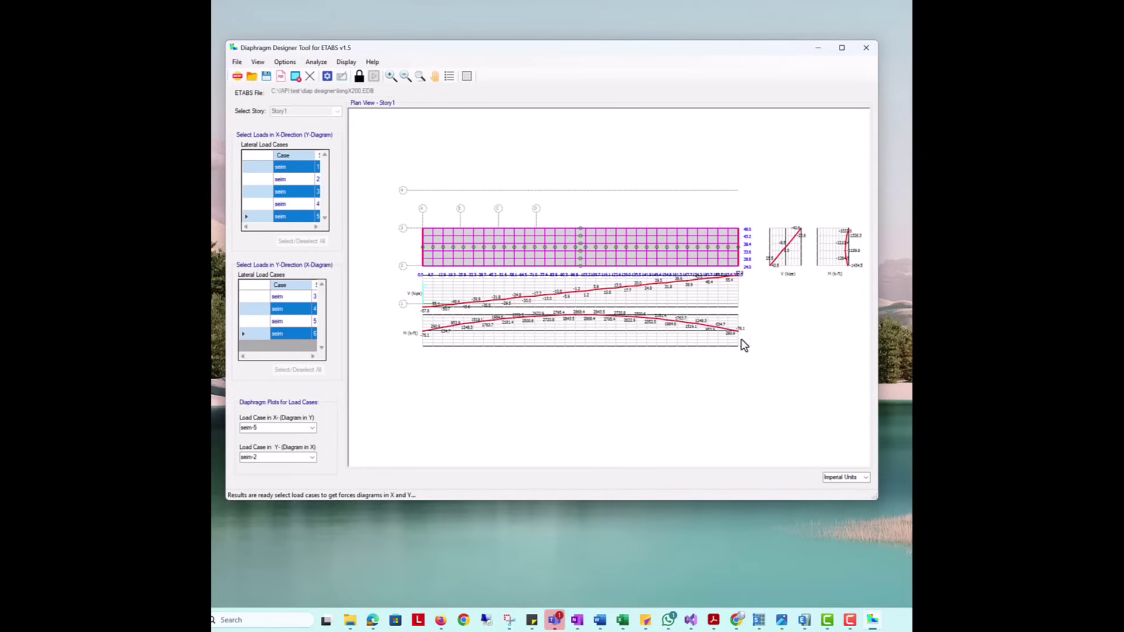
left_click(314, 458)
left_click(314, 457)
left_click(279, 472)
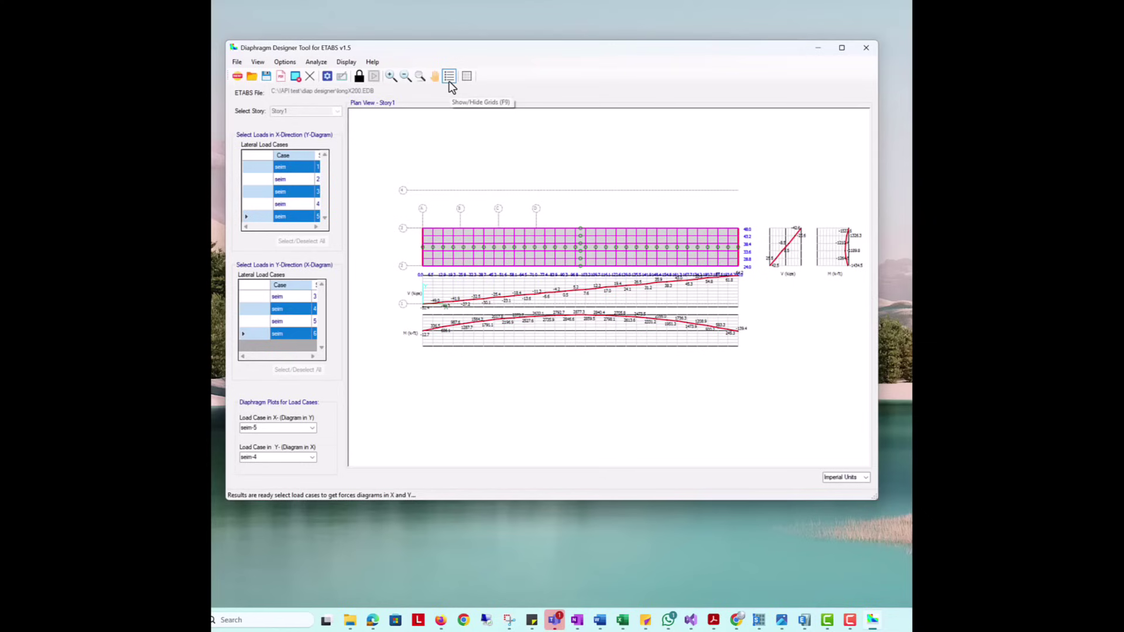
- Open the section cut force tables, scroll through the X-direction shears and moments, and close them
left_click(467, 76)
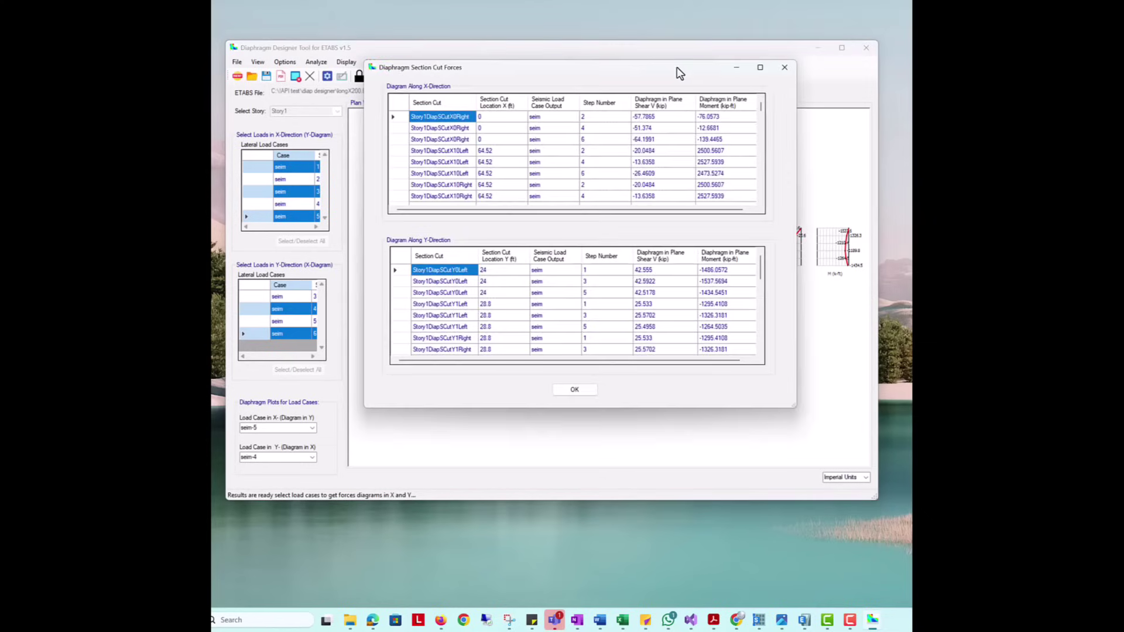
left_click_drag(760, 107, 758, 193)
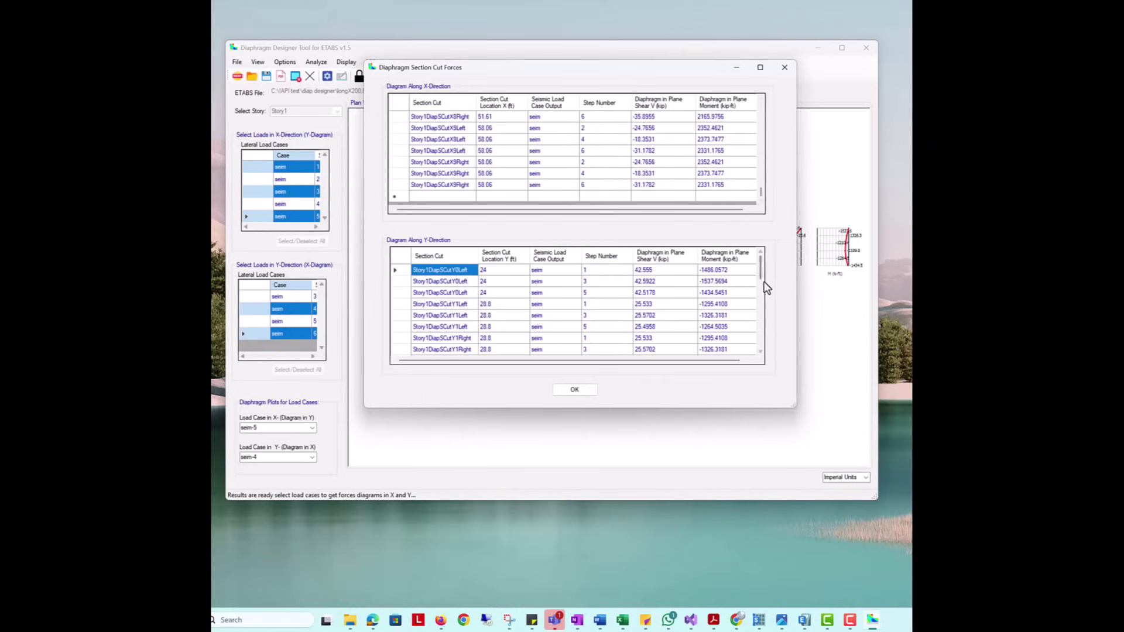
left_click(582, 391)
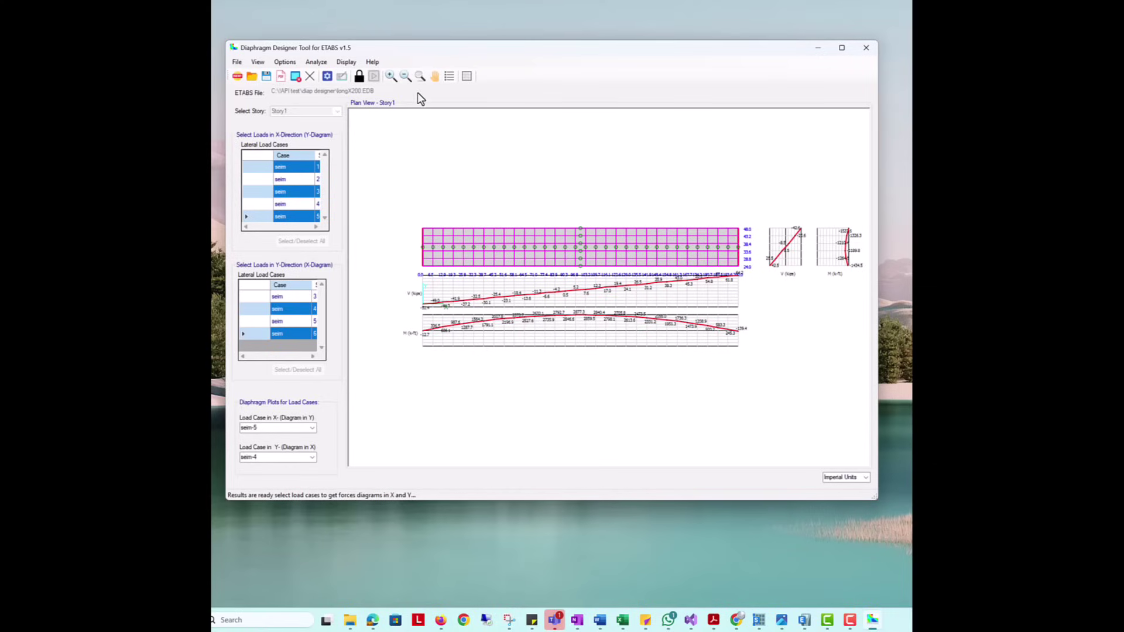
- Turn off Show Diagrams in Y and zoom and pan the plan to reveal the V and M labels
double_click(667, 158)
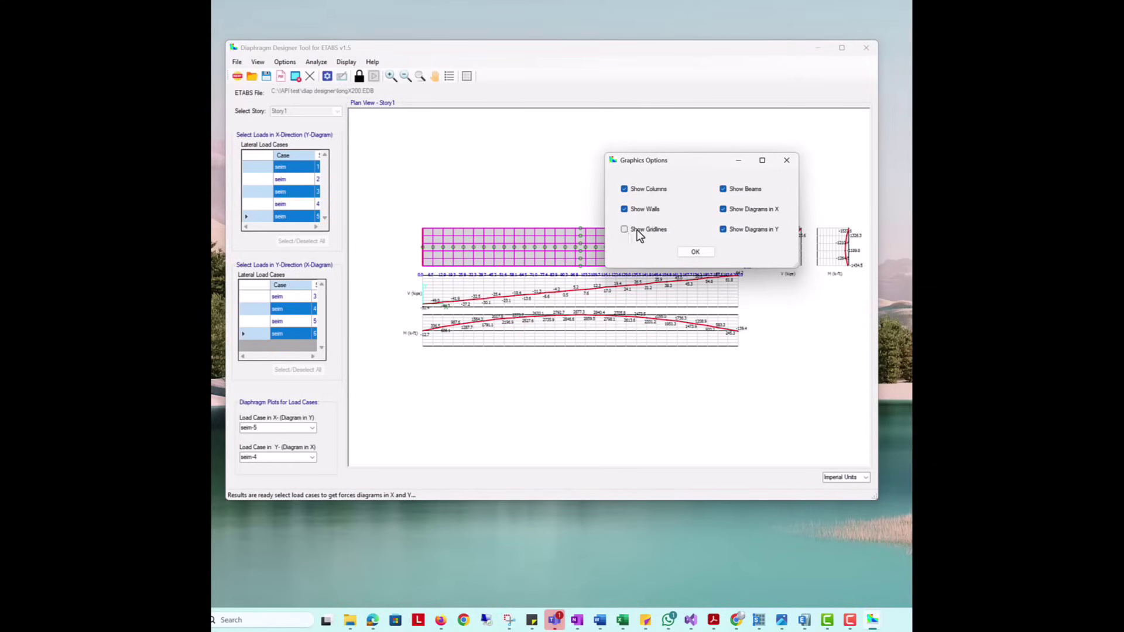
left_click(723, 230)
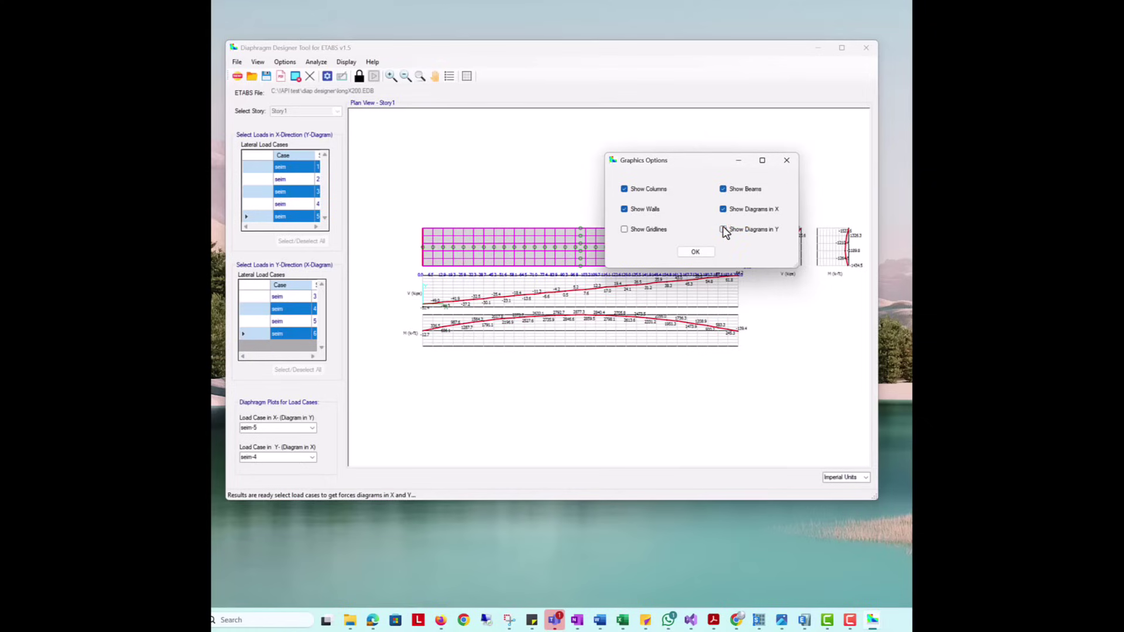
left_click(696, 252)
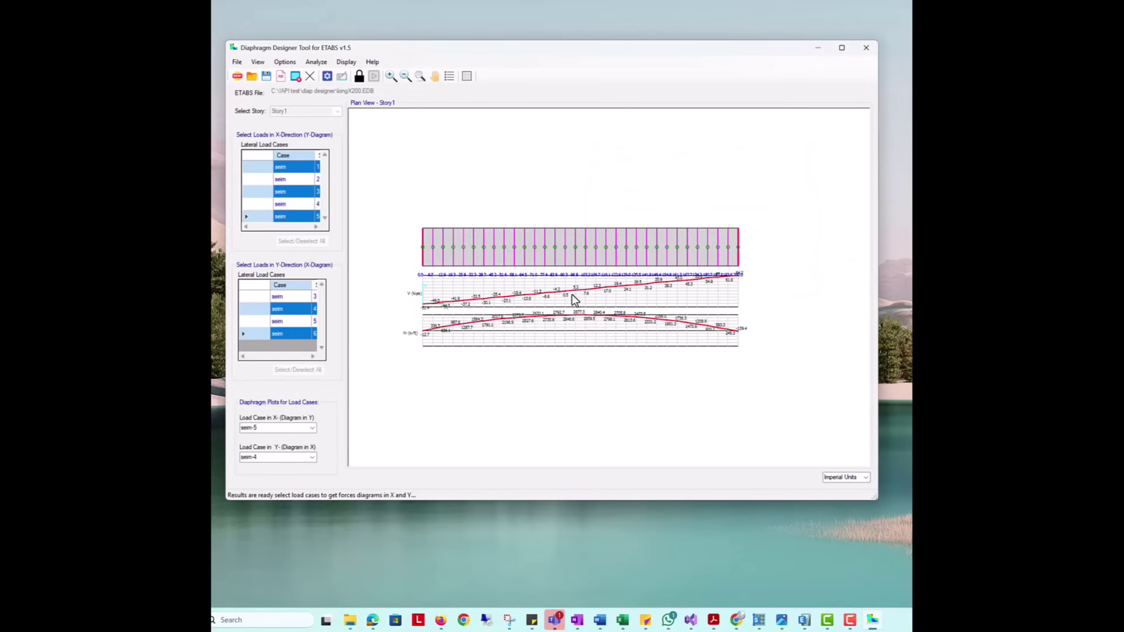
scroll(533, 310, "up", 2)
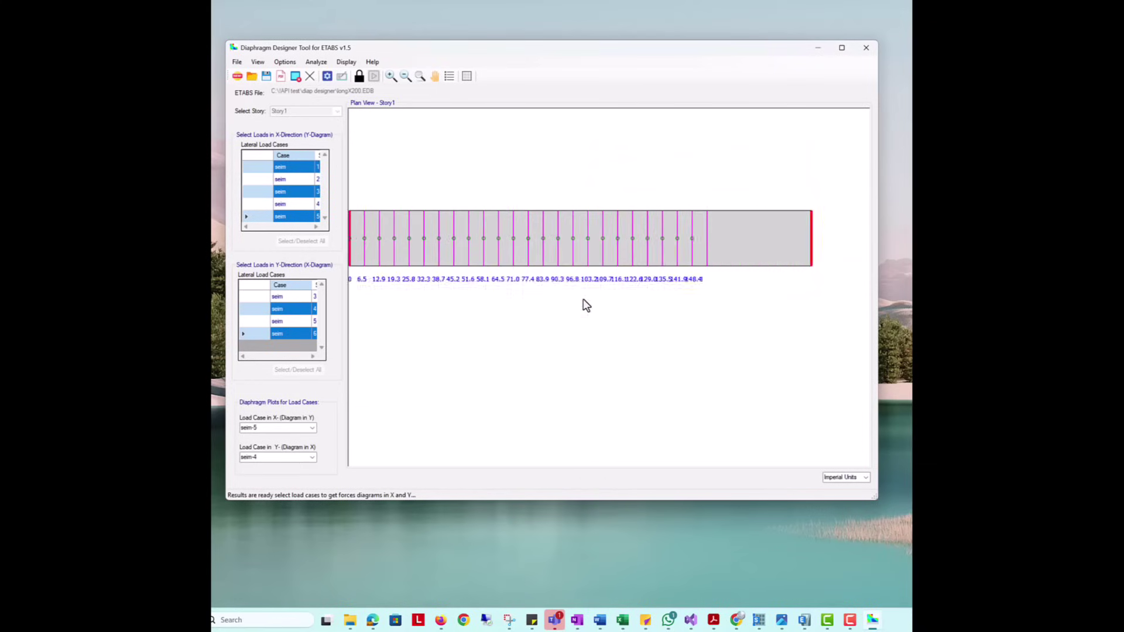
scroll(583, 299, "up", 1)
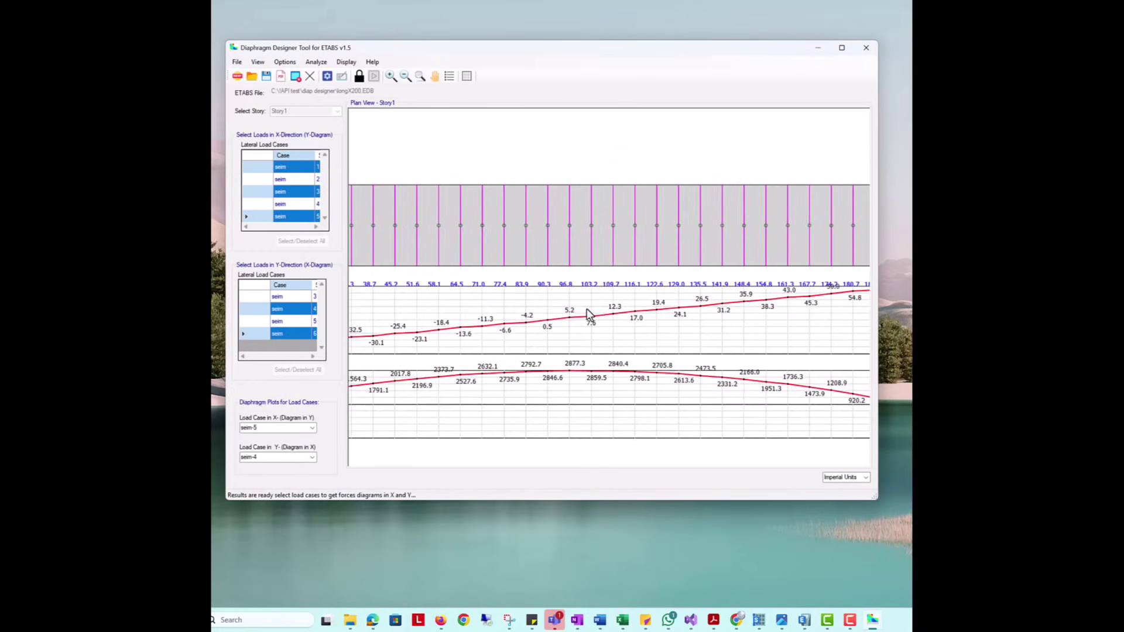
scroll(587, 308, "down", 3)
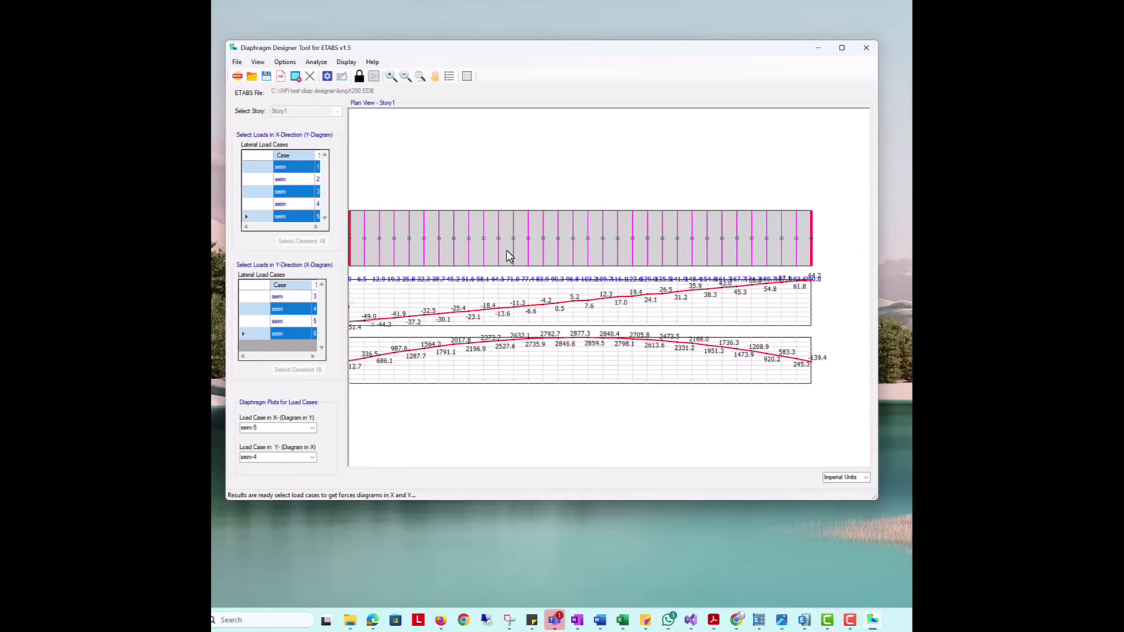
middle_click_drag(508, 250, 540, 250)
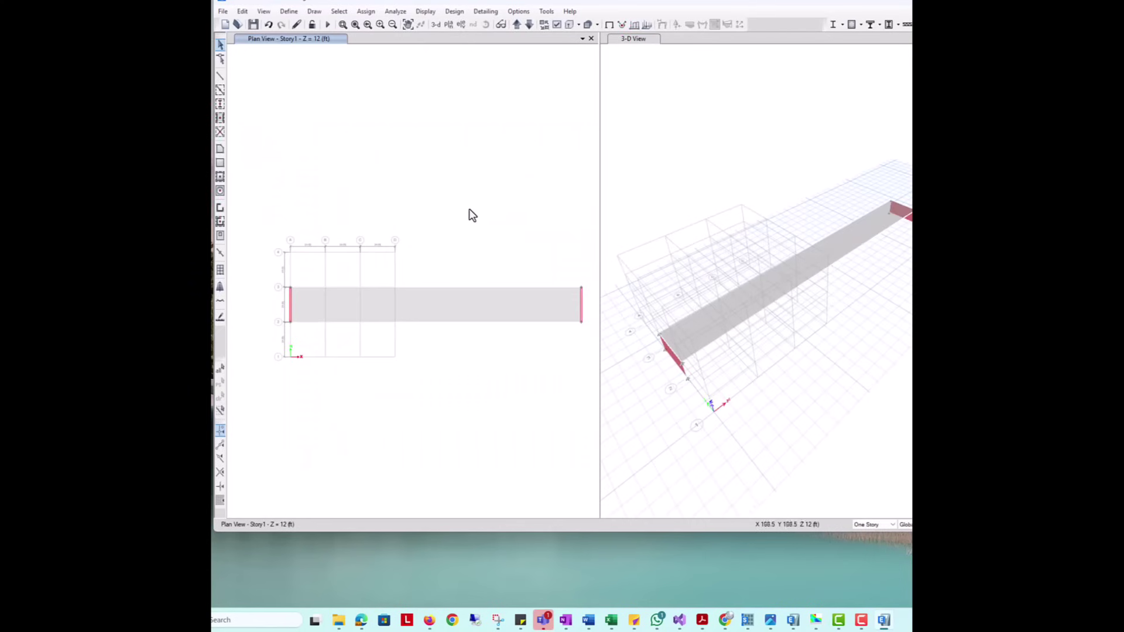
- Pan the ETABS 3-D view of the long slab
middle_click_drag(706, 264, 679, 245)
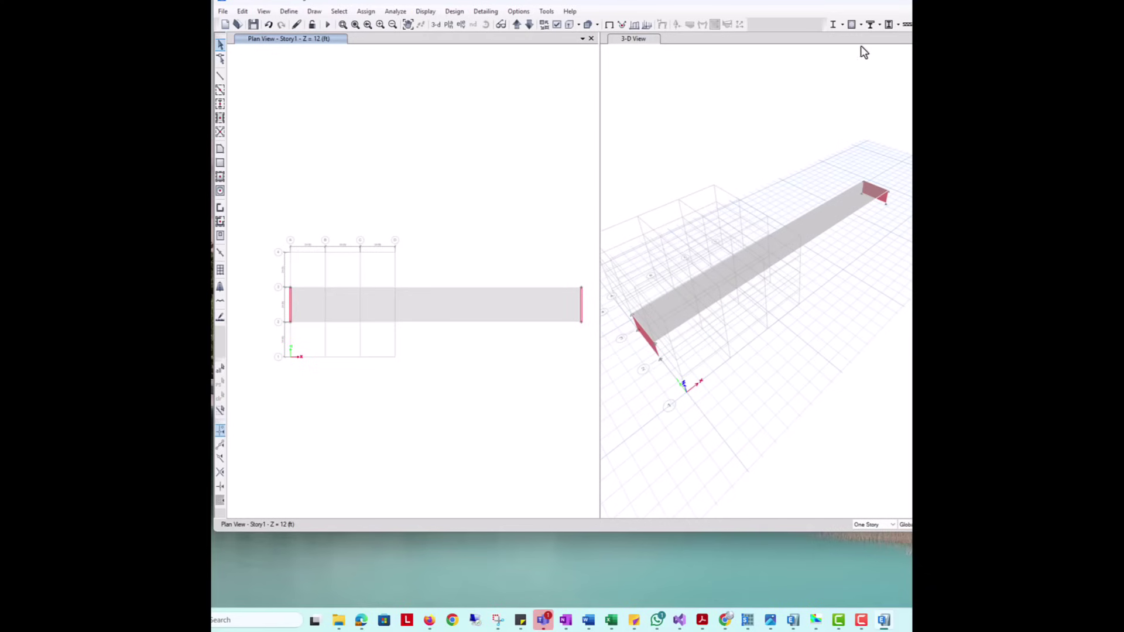
- Accept a new ETABS analysis of all cases, then return to the reloaded Diaphragm Designer with Story1 section cuts
left_click(815, 620)
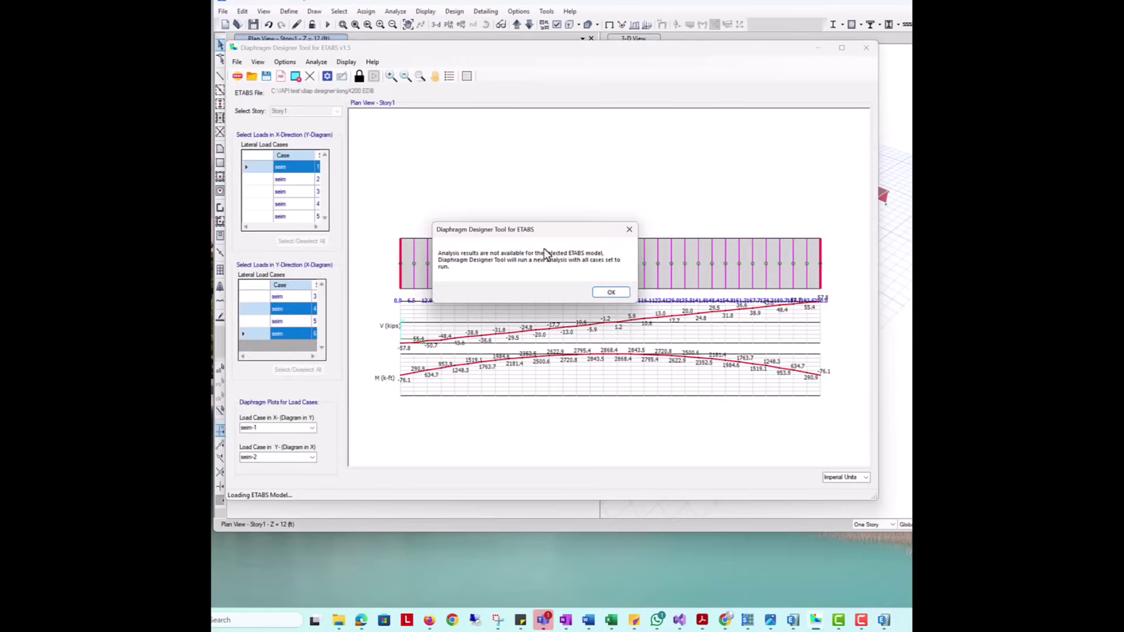
left_click(611, 293)
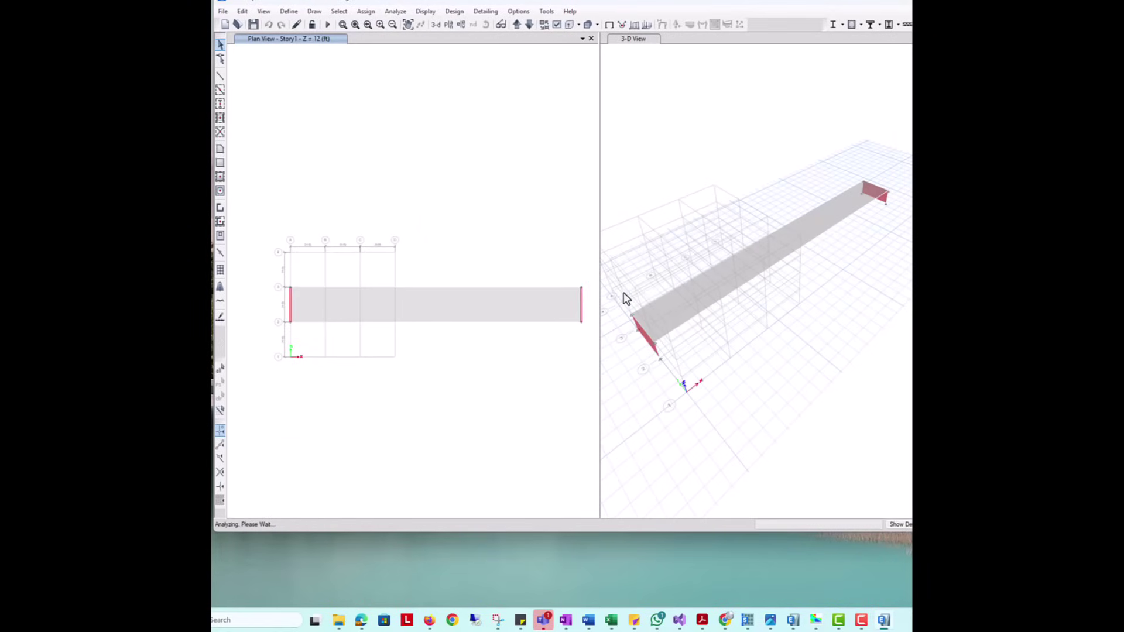
mouse_move(814, 624)
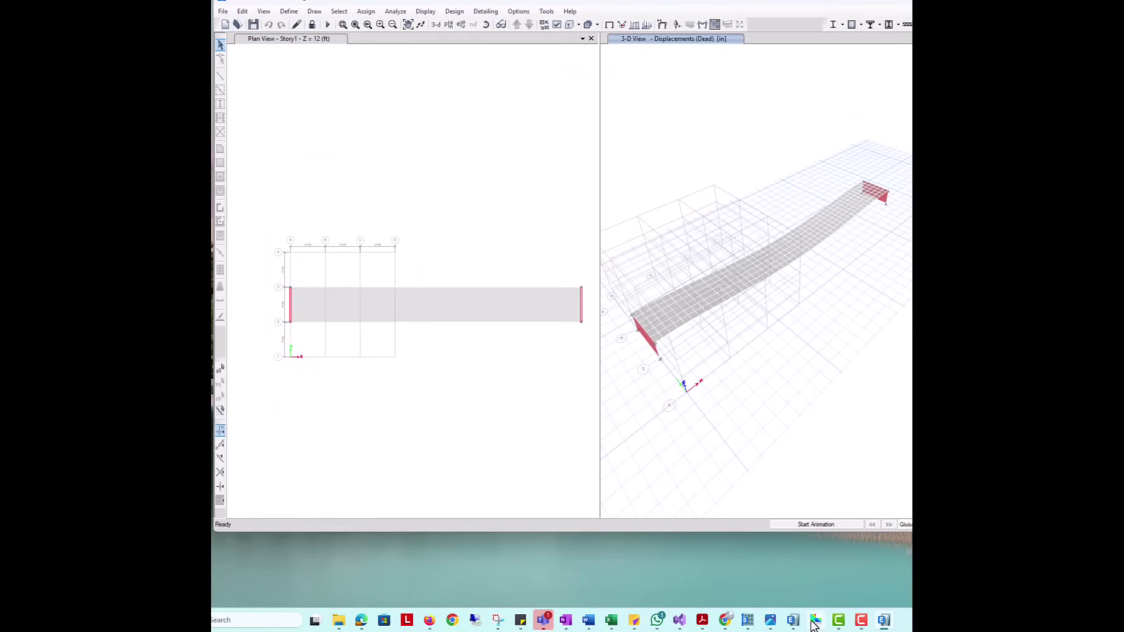
left_click(814, 622)
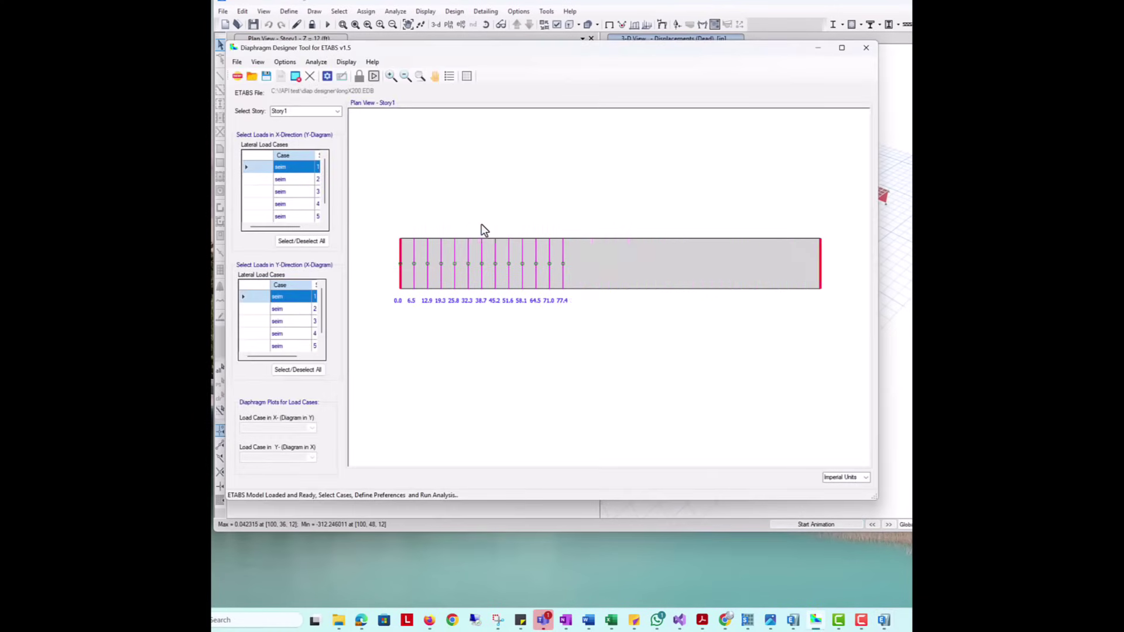
- Select seim 2, seim 4 and seim 6 in the Y-Direction Lateral Load Cases grid
left_click(299, 311)
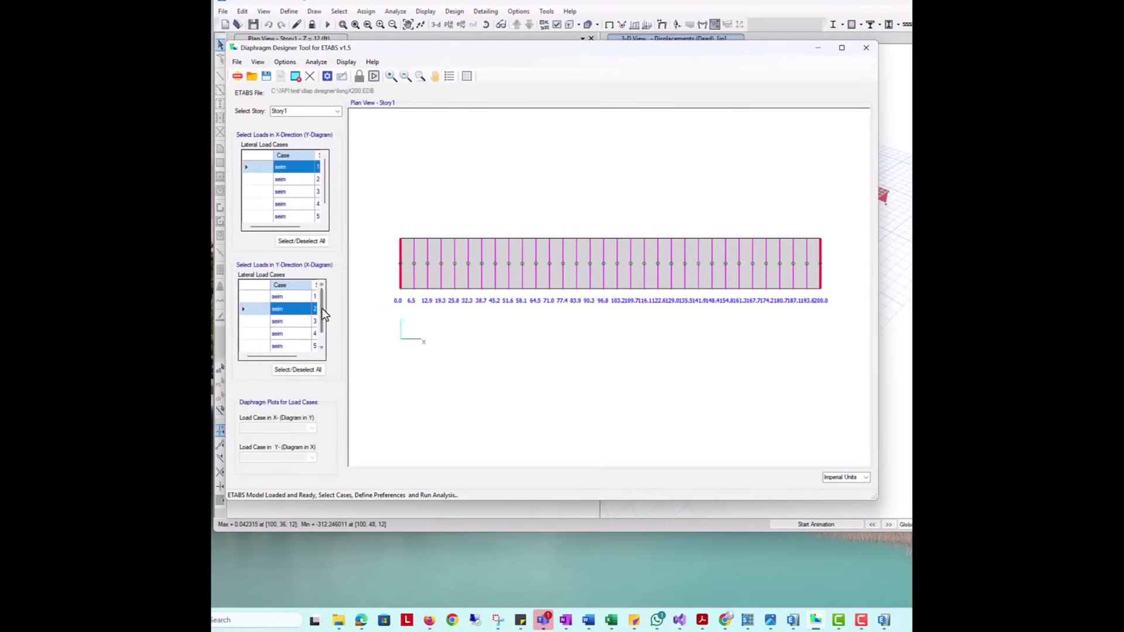
left_click_drag(320, 311, 319, 325)
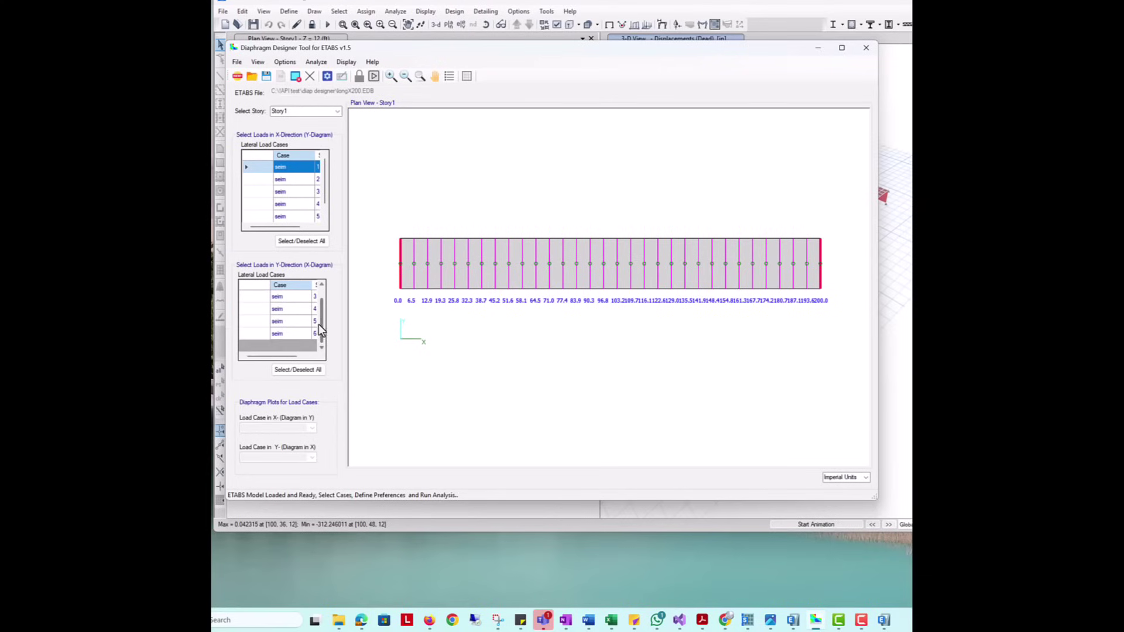
left_click(289, 308)
left_click(287, 334, "ctrl")
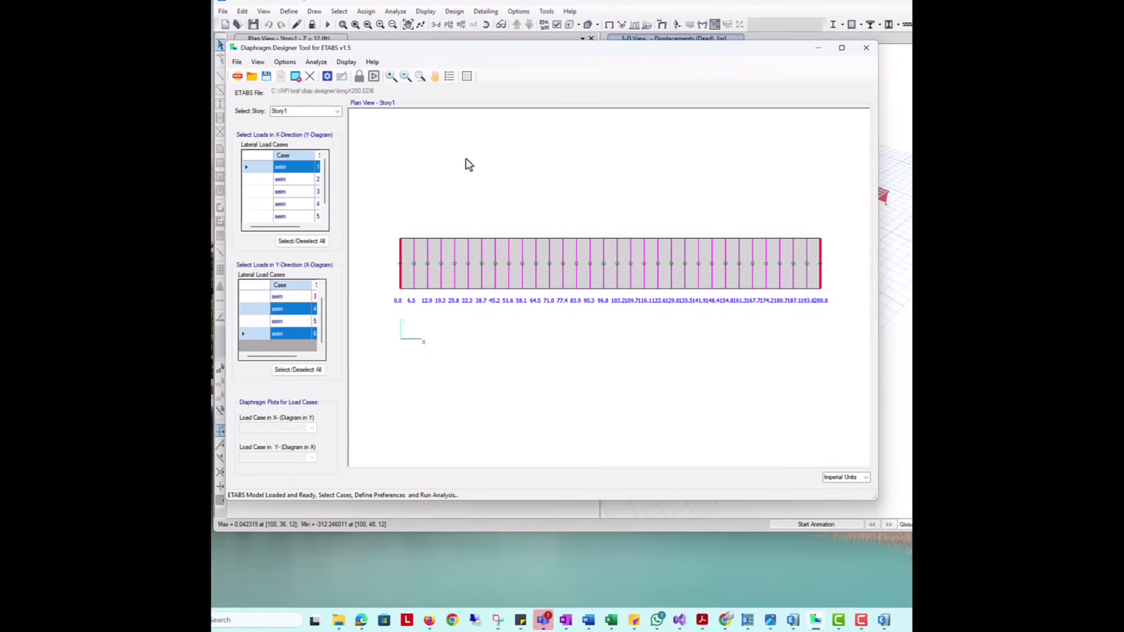
- Rerun the diaphragm analysis, overwriting the existing diaphragm EDB file, to get seim-6 V and M diagrams
left_click(374, 80)
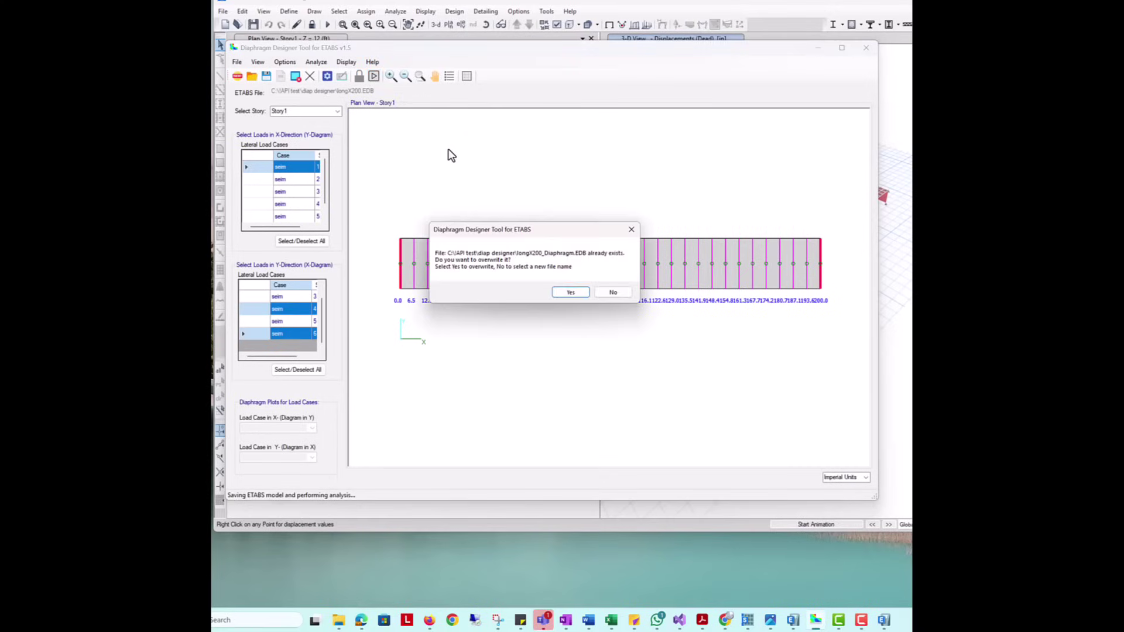
left_click(570, 291)
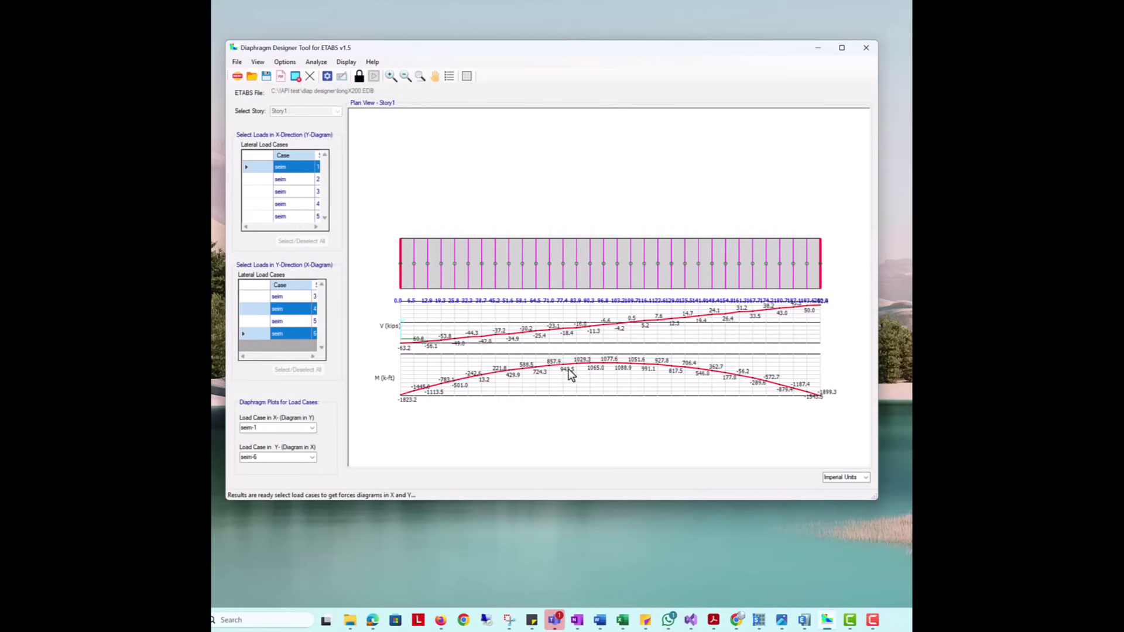
- Switch the 'Load Case in Y (Diagram in X)' selection from seim-6 to seim-2
left_click(312, 457)
left_click(280, 476)
scroll(705, 353, "down", 1)
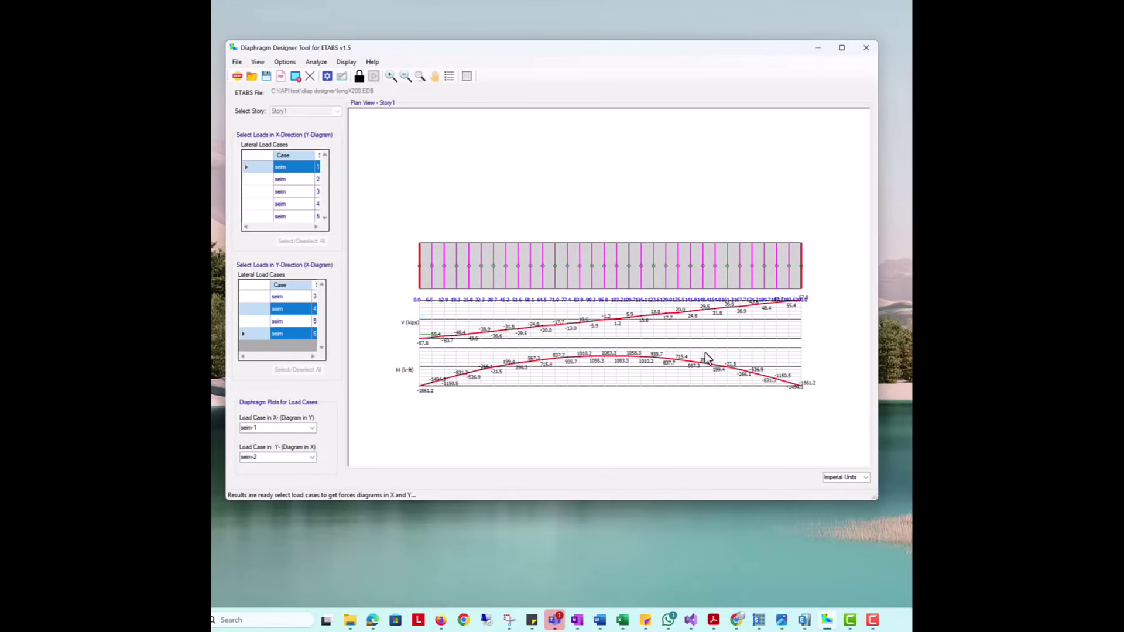